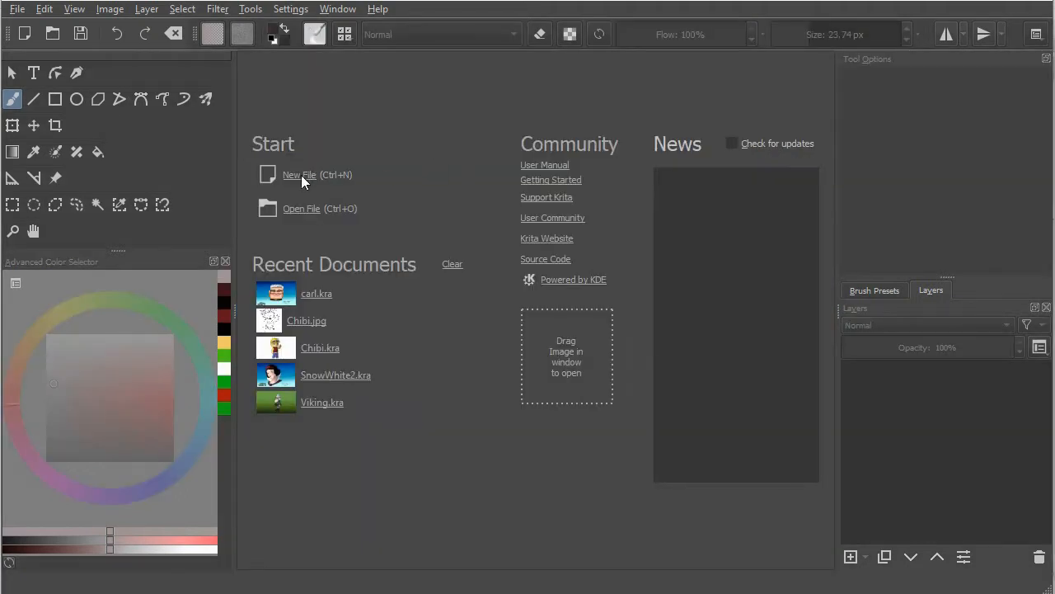
Create a new document using the predefined US Letter Tabloid (300 ppi) size
left_click(301, 175)
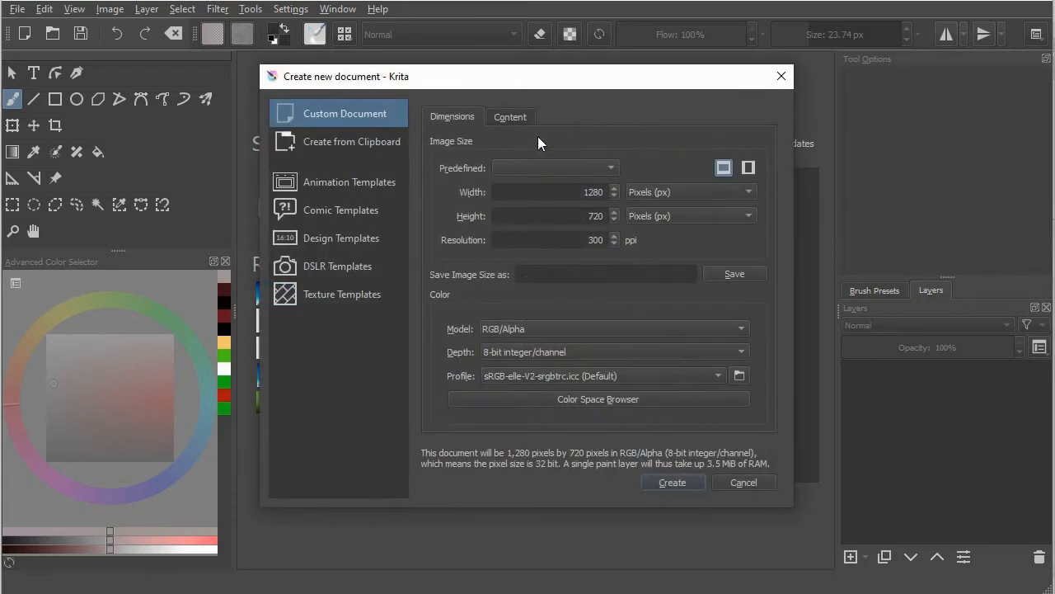
left_click(588, 165)
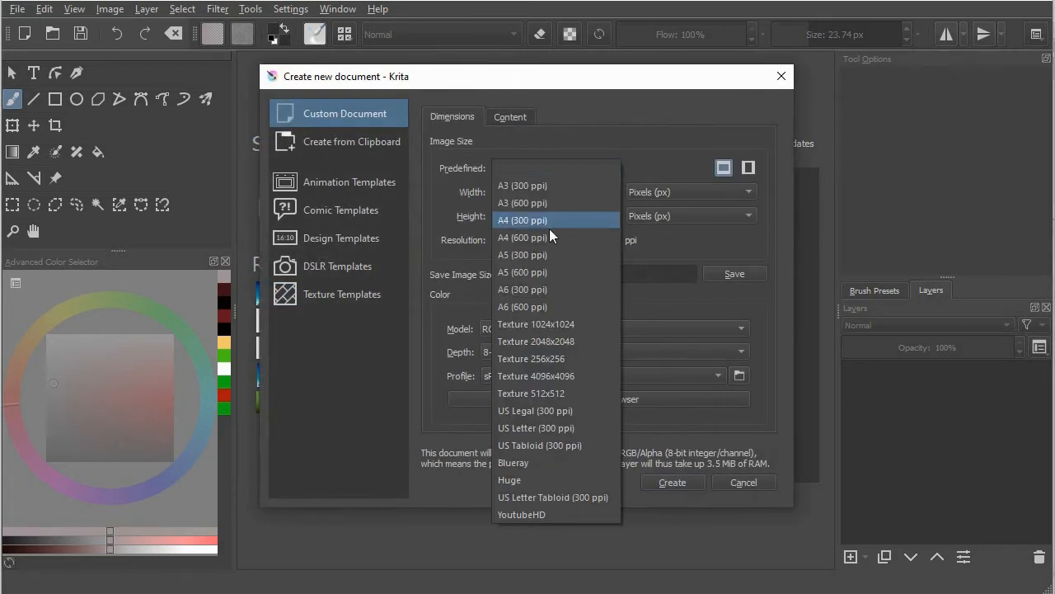
left_click(556, 500)
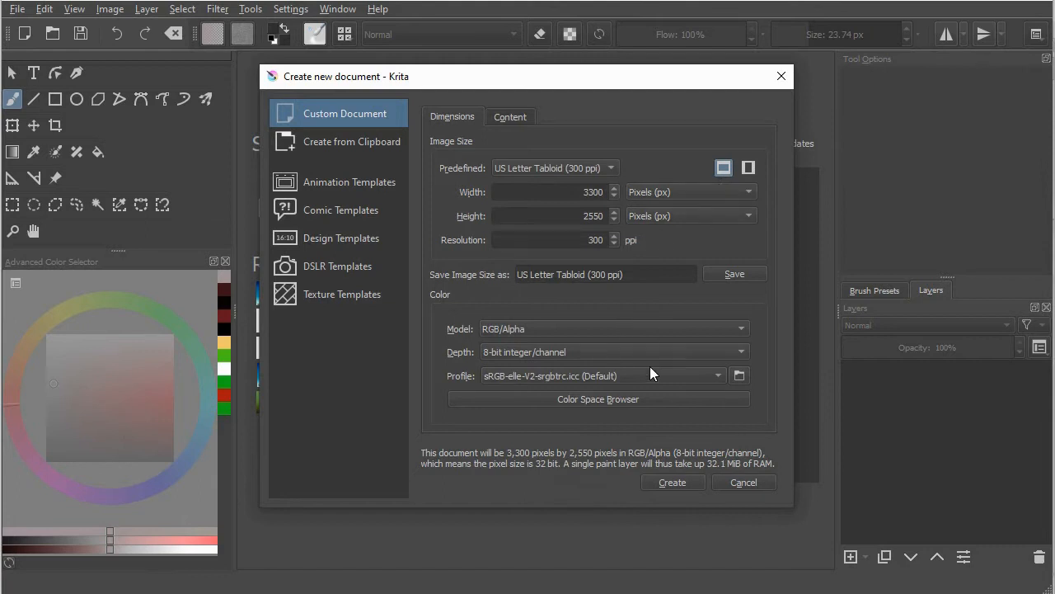
left_click(673, 483)
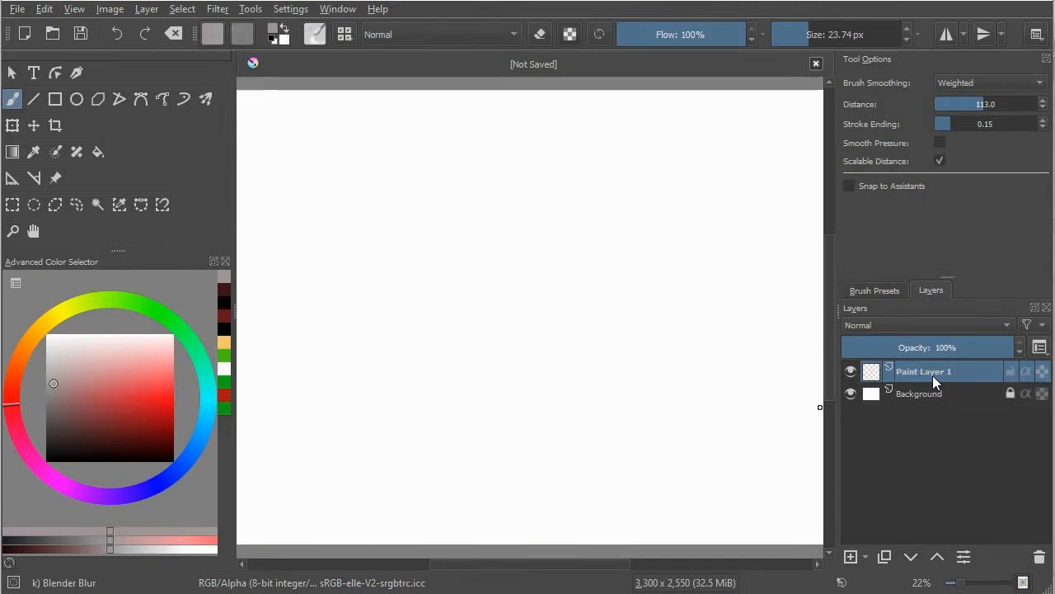
Import carl.jpg into the document as a new layer
key("ctrl+t")
key("minus")
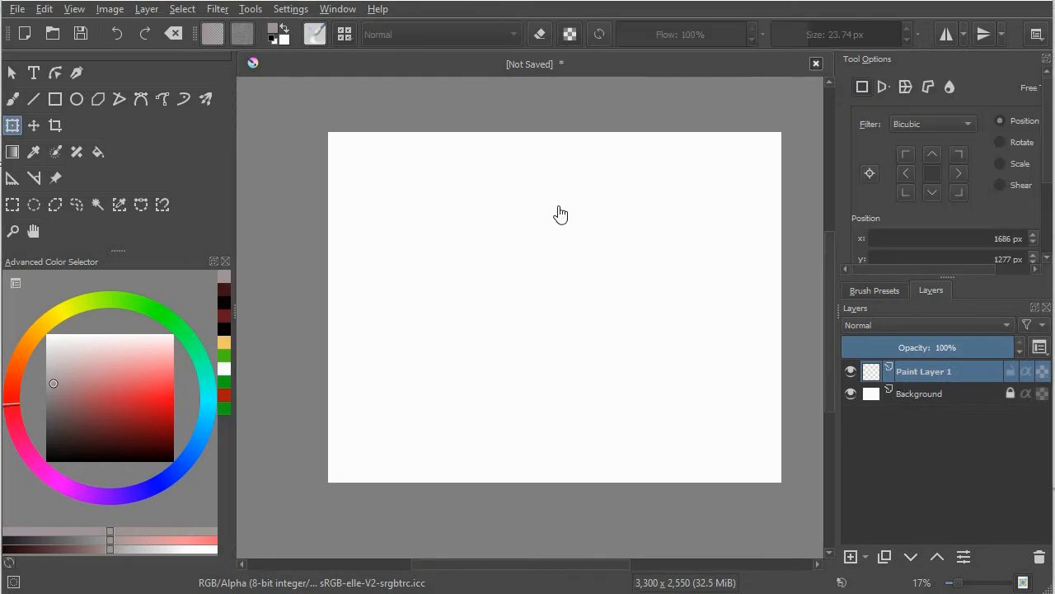
left_click(148, 12)
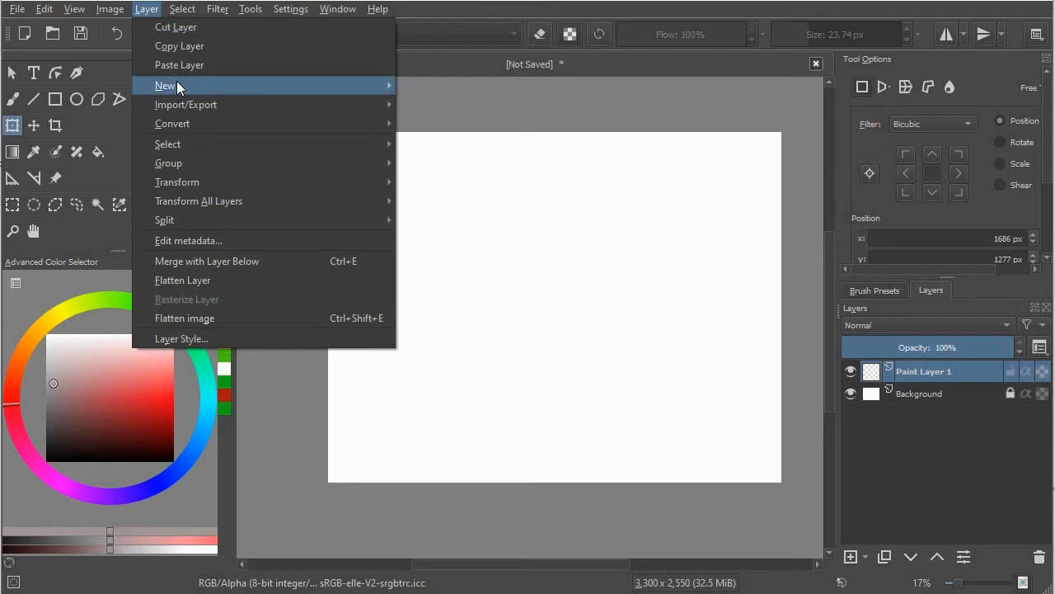
mouse_move(184, 103)
left_click(481, 162)
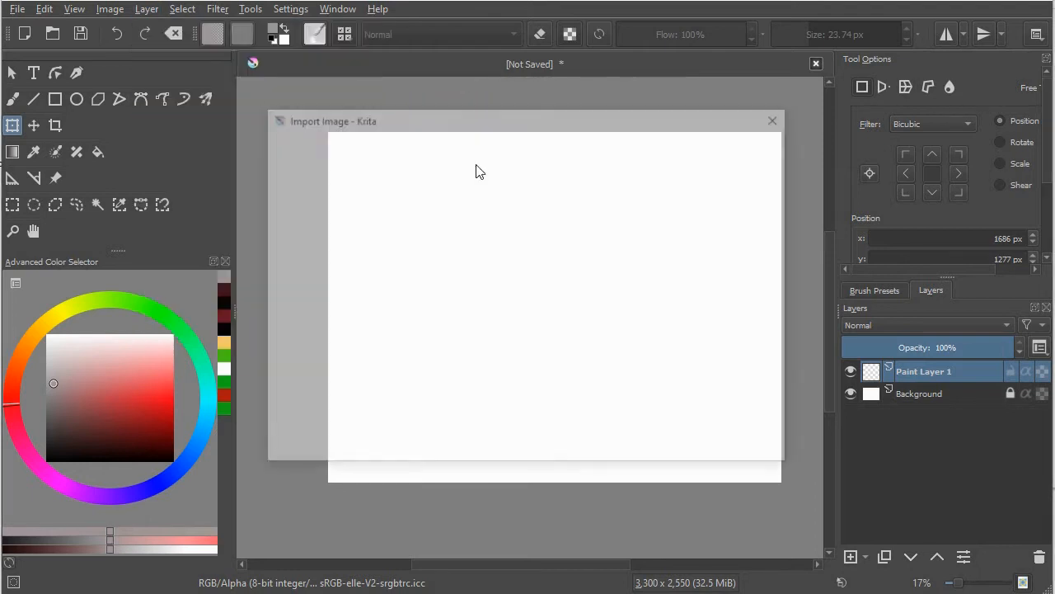
left_click(388, 199)
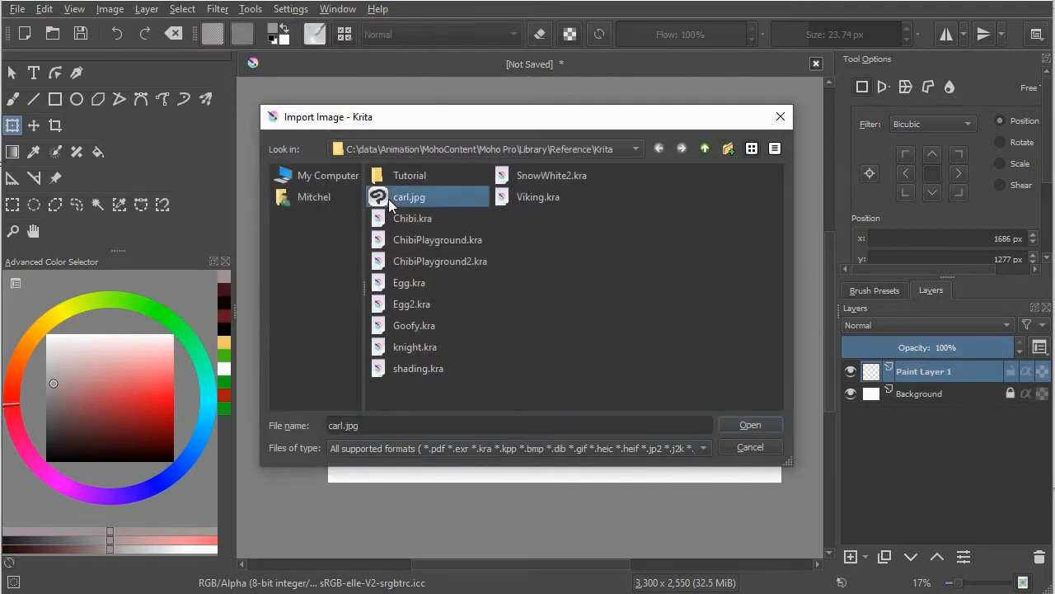
left_click(751, 424)
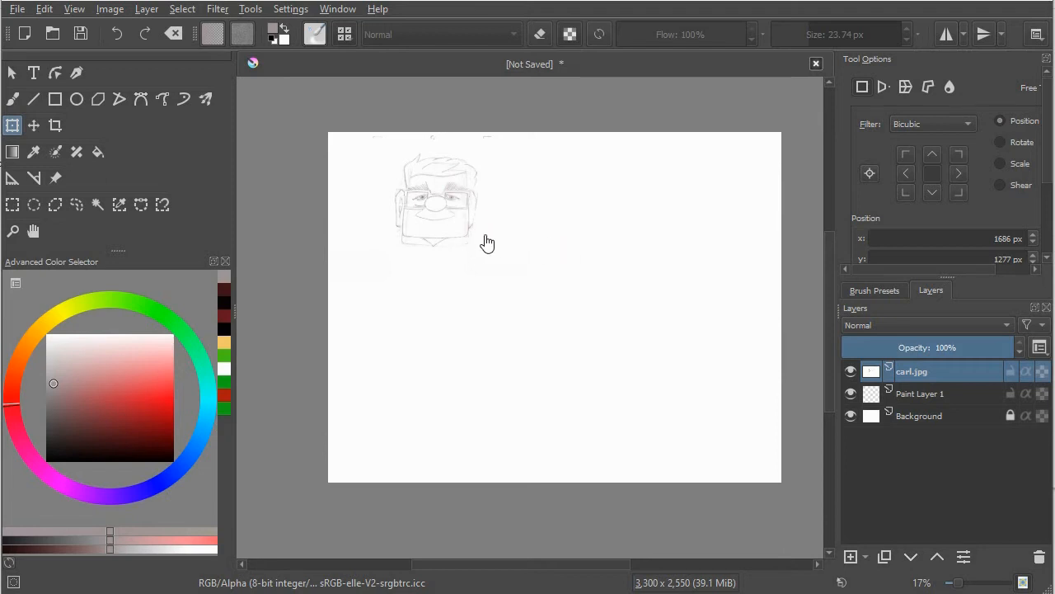
Scale the imported carl.jpg sketch up to fill the canvas and shift it slightly to centre it
left_click(12, 132)
left_click(444, 217)
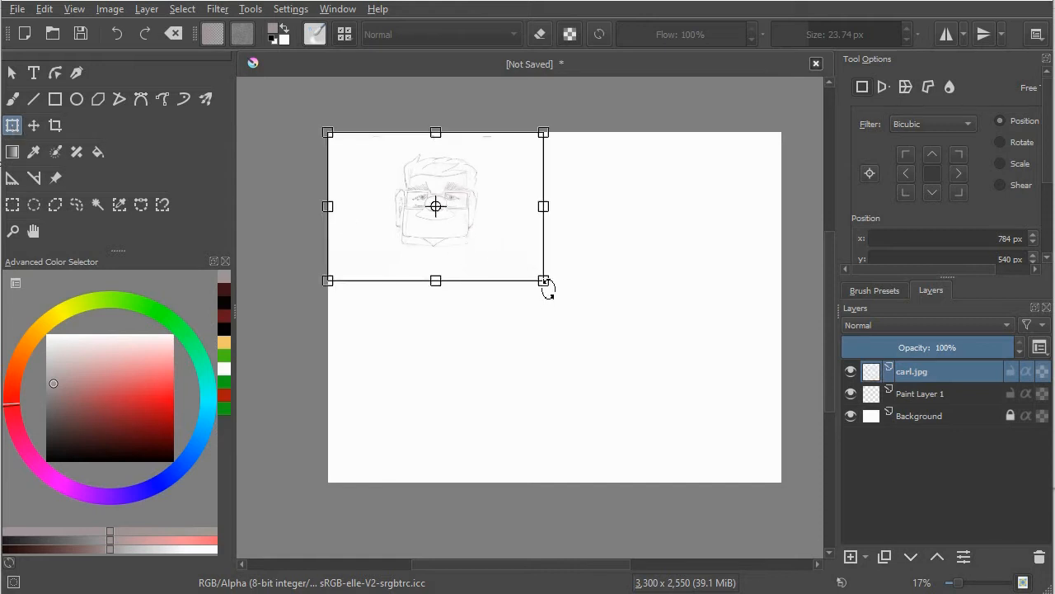
left_click_drag(546, 282, 829, 493)
left_click_drag(715, 312, 684, 313)
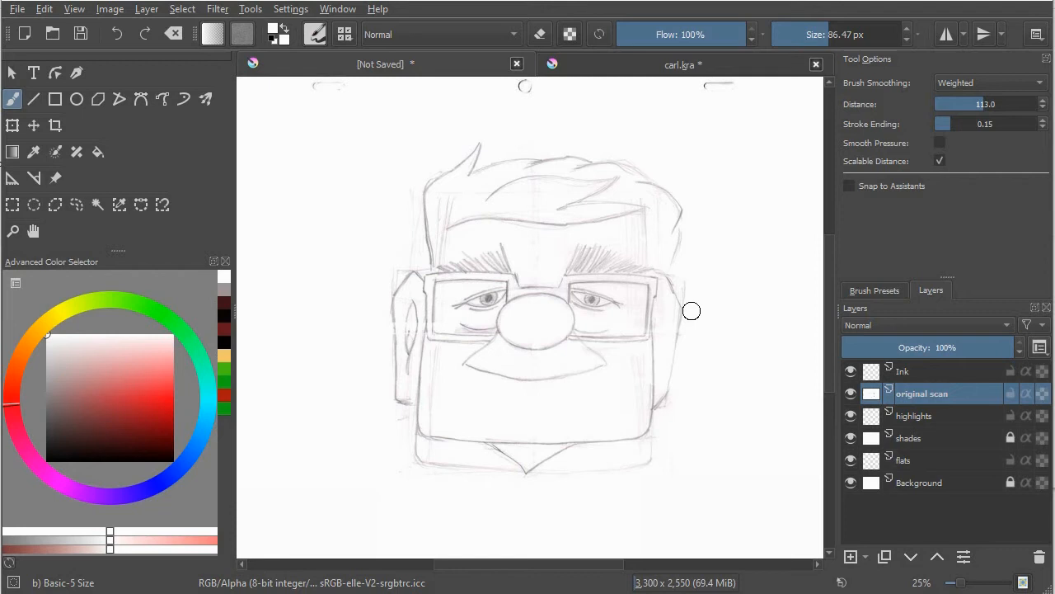
Lock the original scan layer and set the shades layer's blending mode to Multiply
left_click(916, 438)
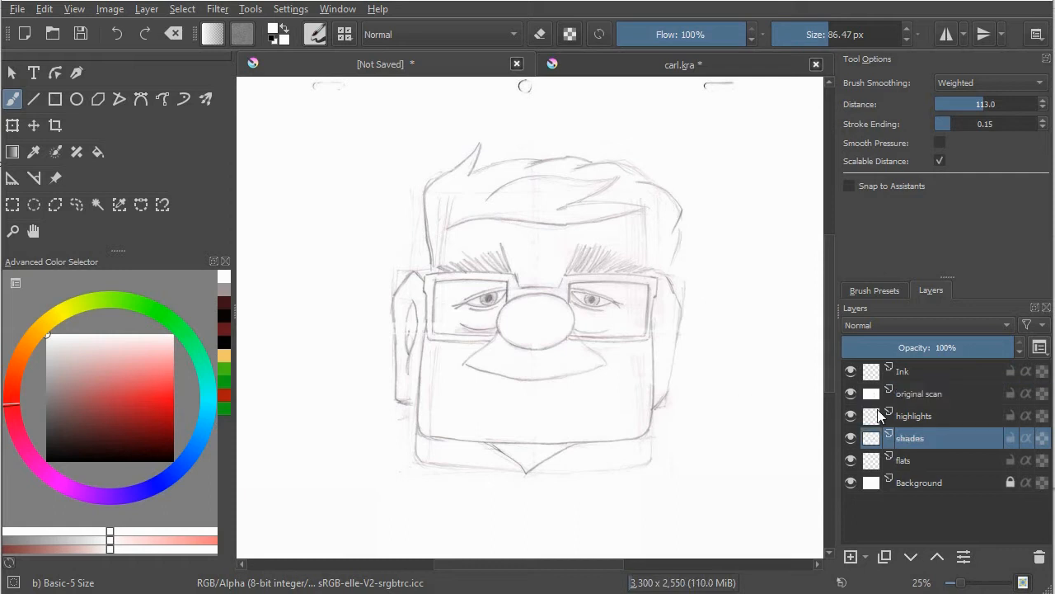
left_click(1011, 393)
left_click(955, 325)
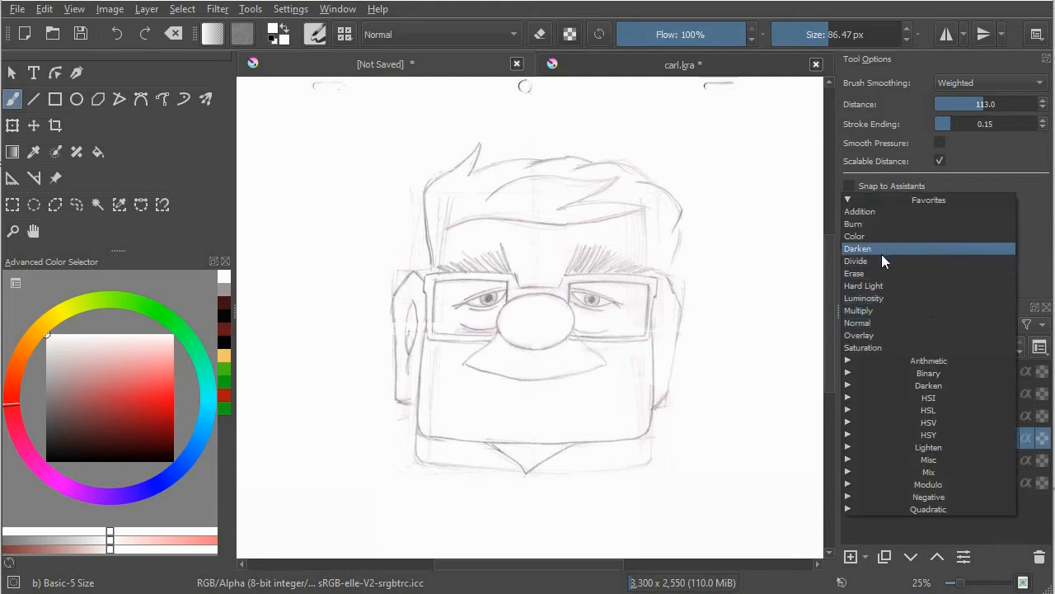
left_click(878, 308)
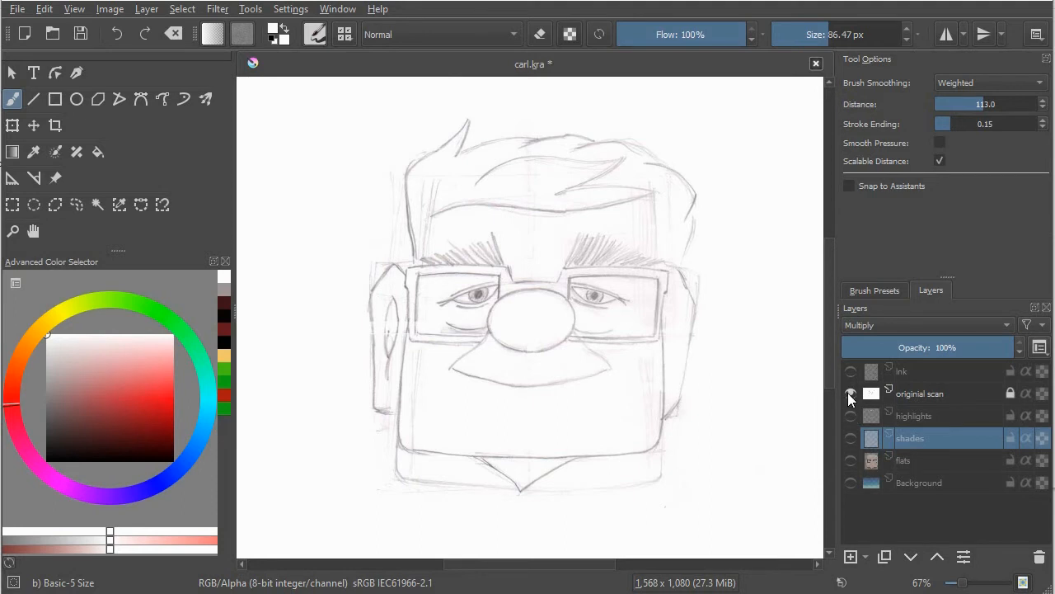
In carl.kra, show the ink, flats and shades layers and hide the original scan
left_click(903, 372)
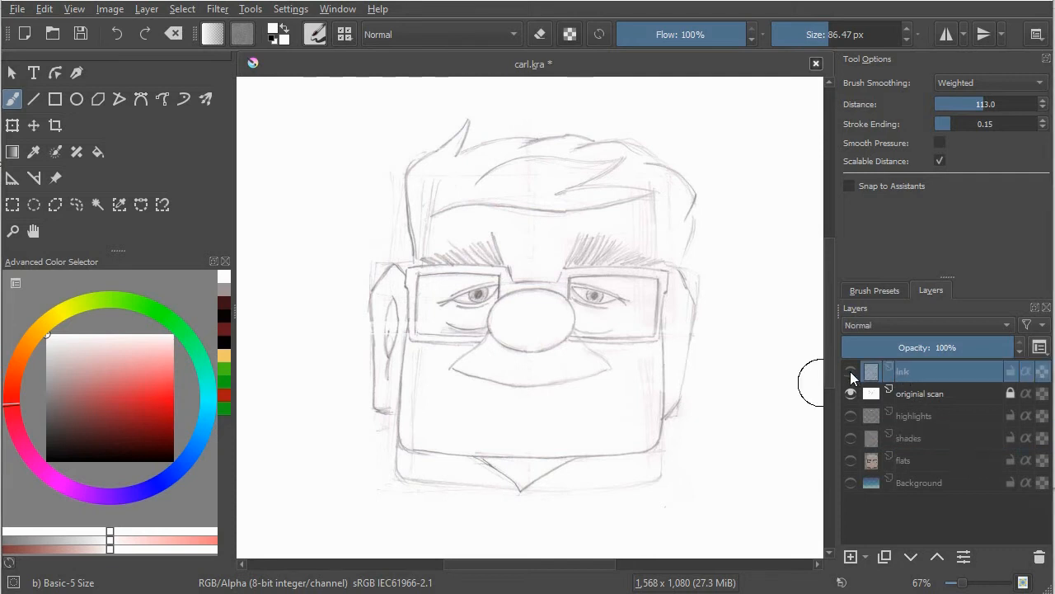
left_click(851, 372)
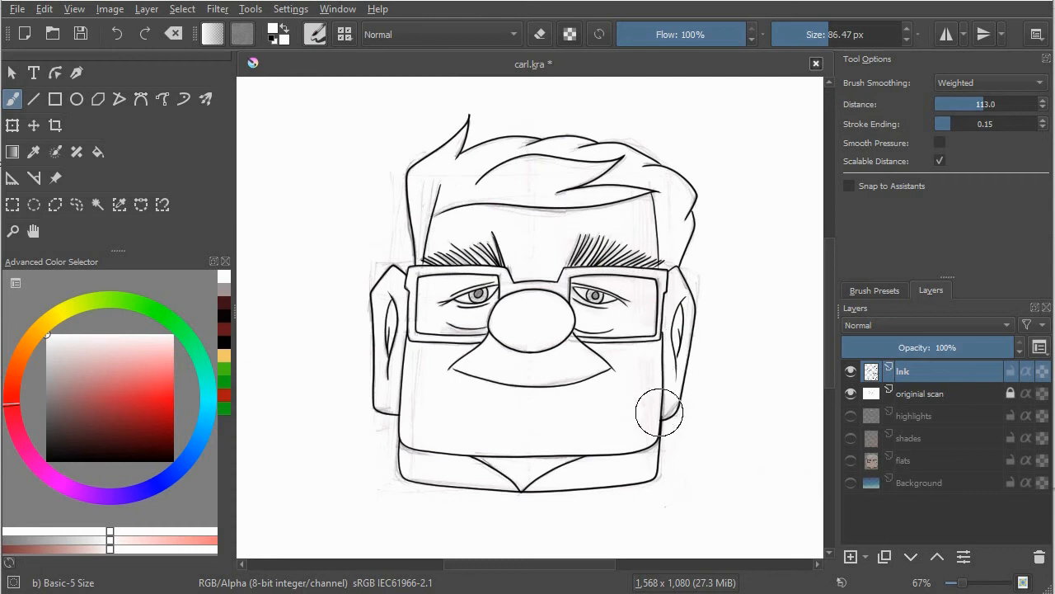
left_click(852, 394)
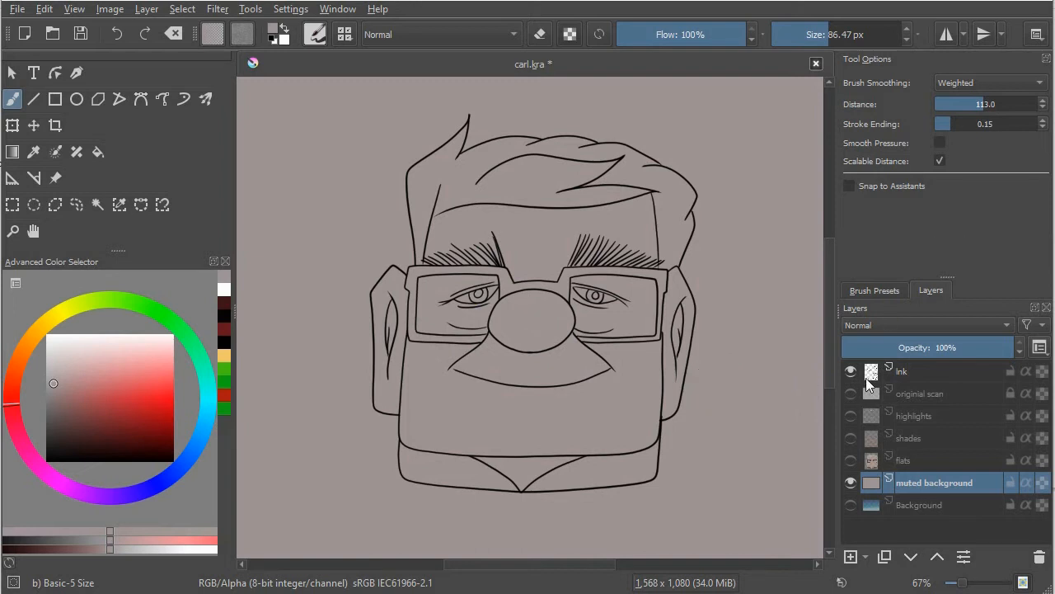
left_click(849, 462)
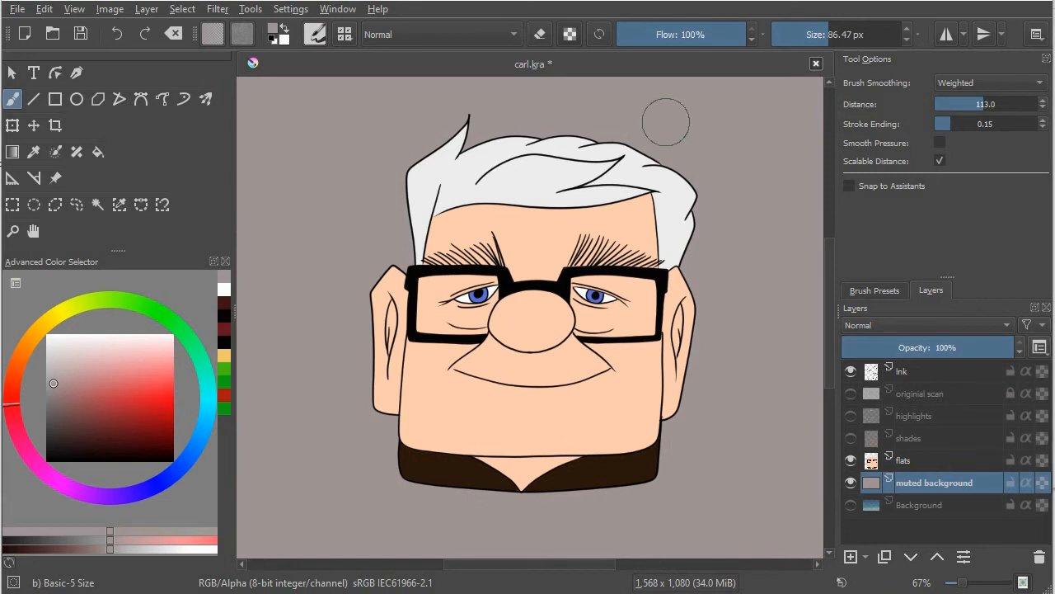
left_click(850, 437)
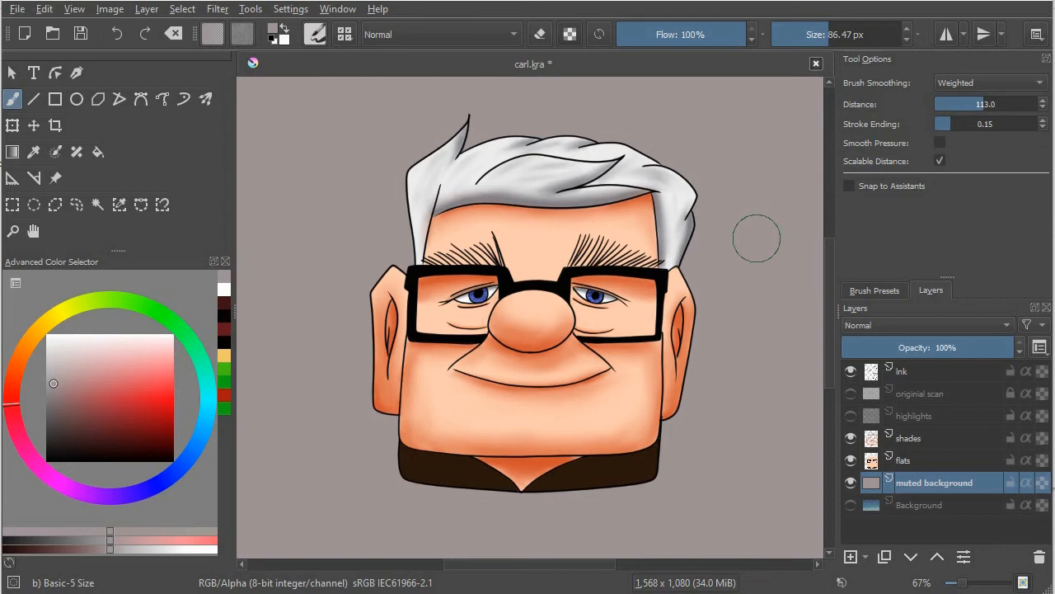
Hide the flats layer and show the highlights layer to view the shading and highlights on the muted background
left_click(851, 459)
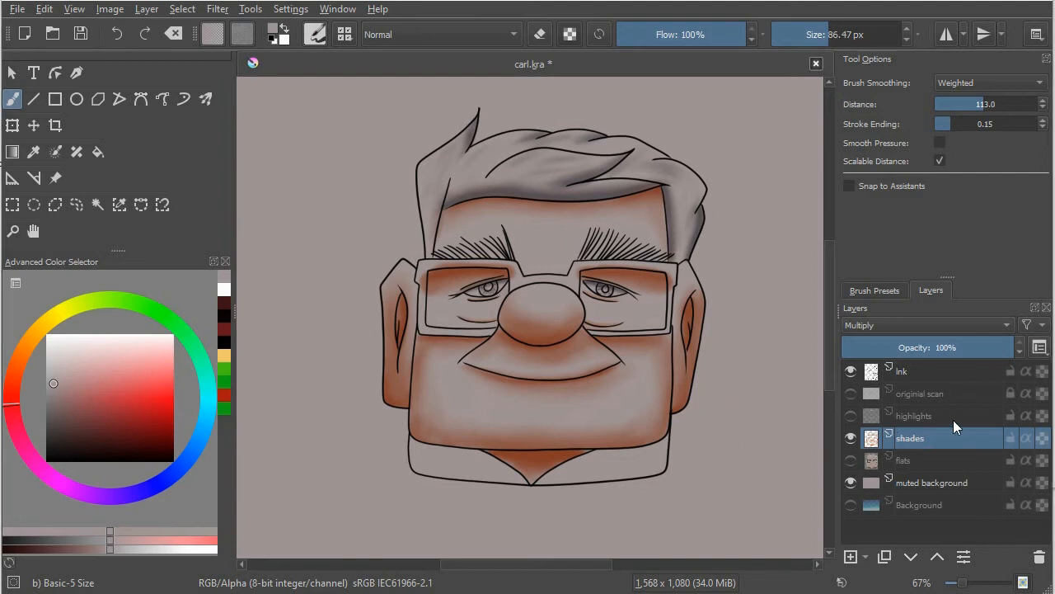
left_click(895, 420)
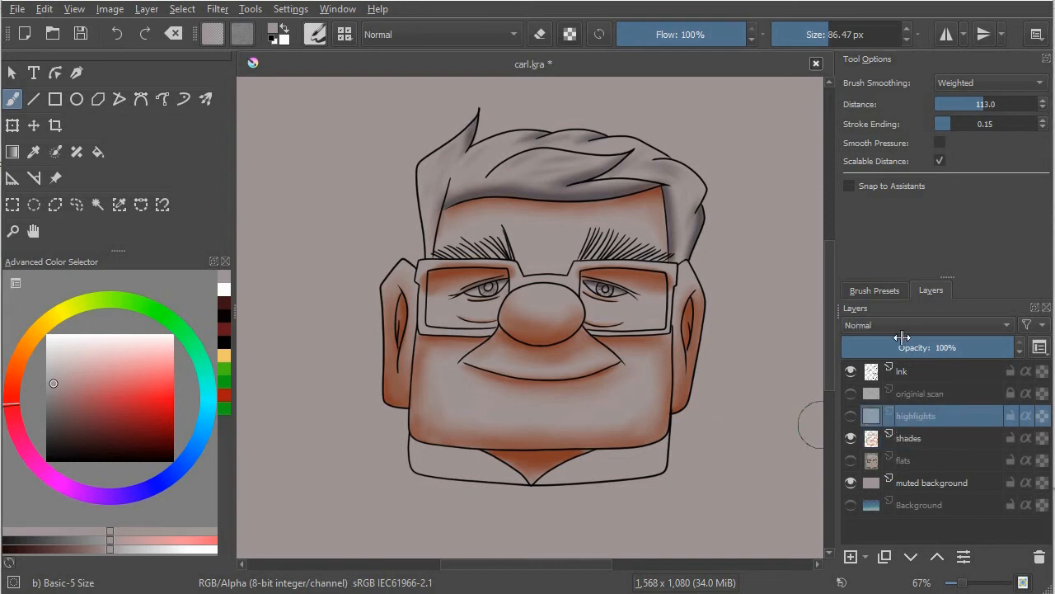
left_click(849, 416)
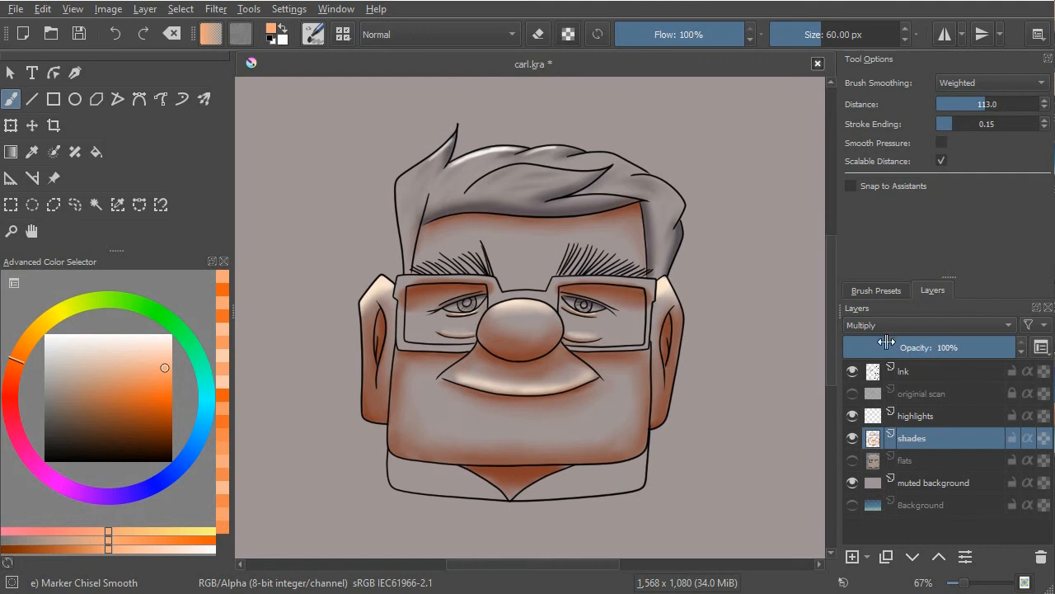
Show the flats layer again and swap the muted background for the original Background layer
left_click(853, 461)
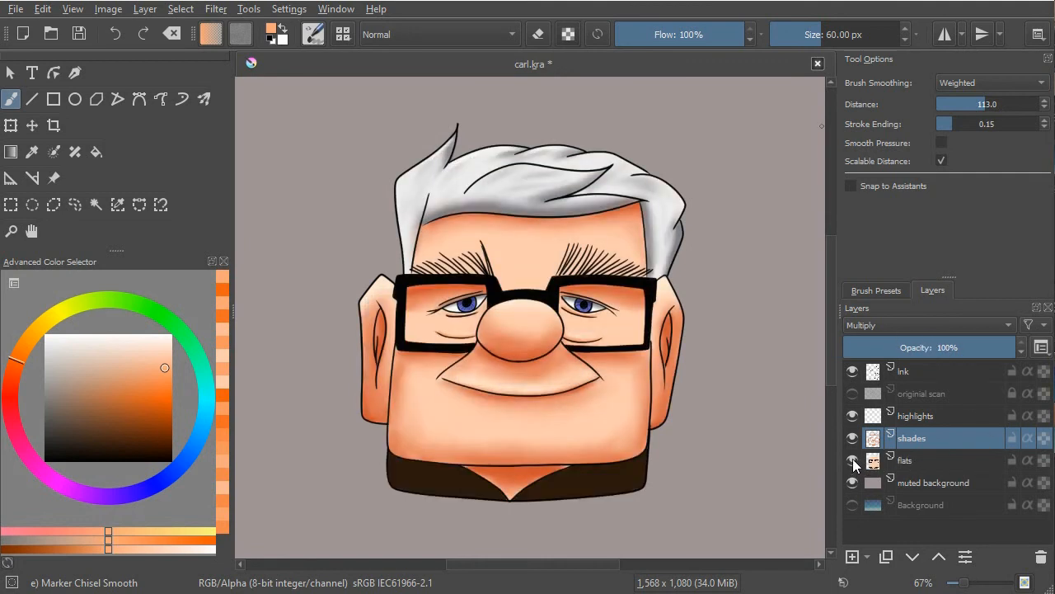
left_click(853, 483)
left_click(853, 504)
mouse_move(910, 418)
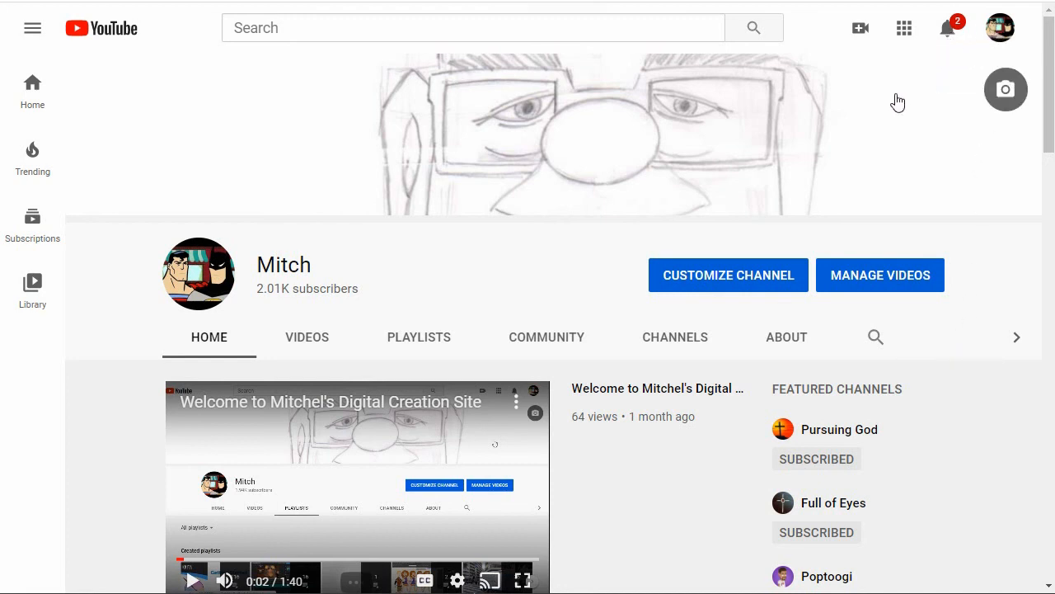
Switch to the YouTube channel page and browse further through the Digital Painting playlists
left_click_drag(1050, 142, 1052, 320)
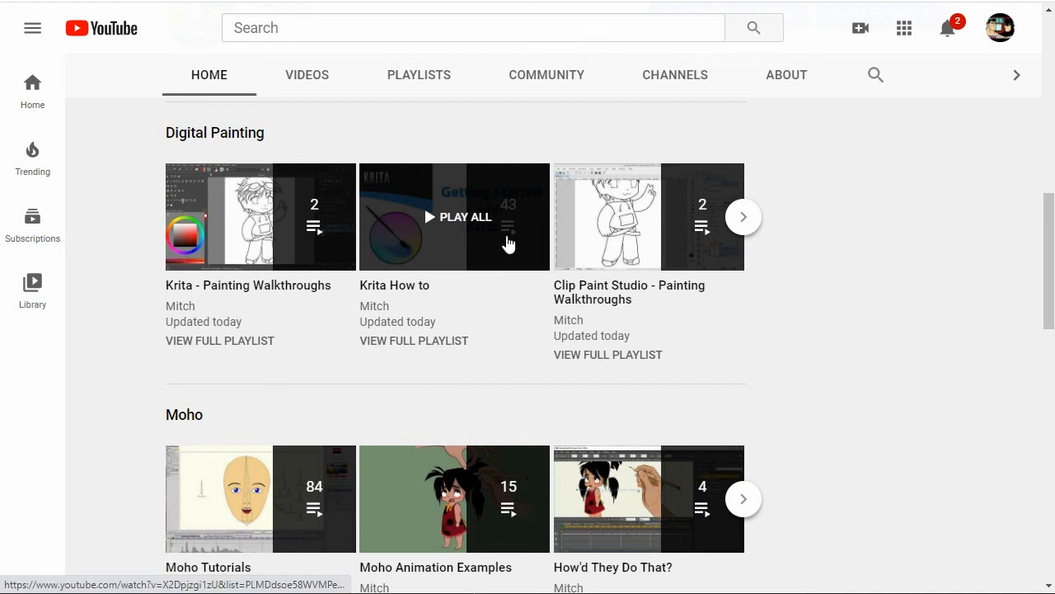
left_click(744, 217)
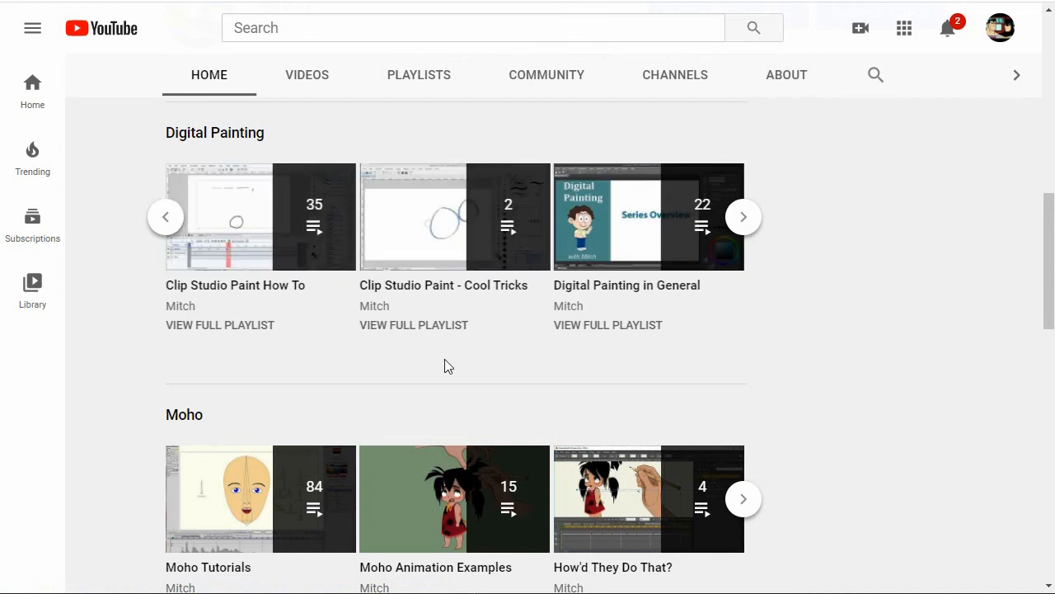